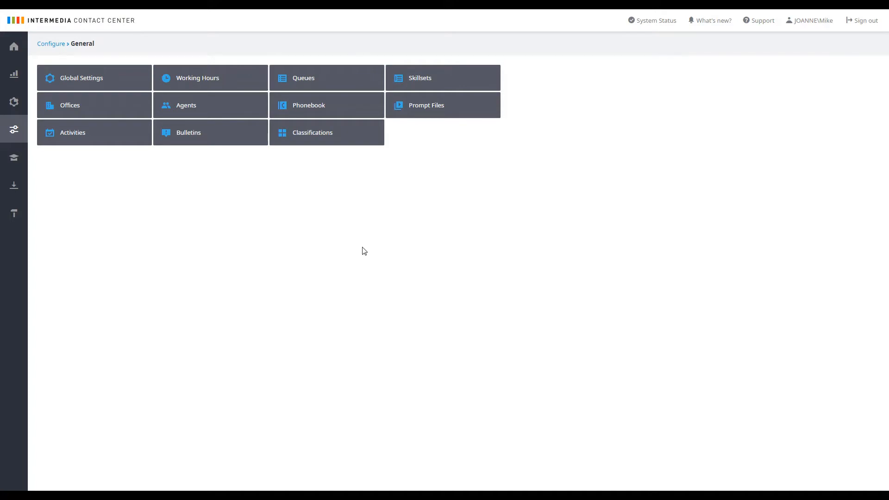
# Step: Add a working hours schedule named "24/7" with the description "Open 24/7"
pyautogui.click(204, 85)
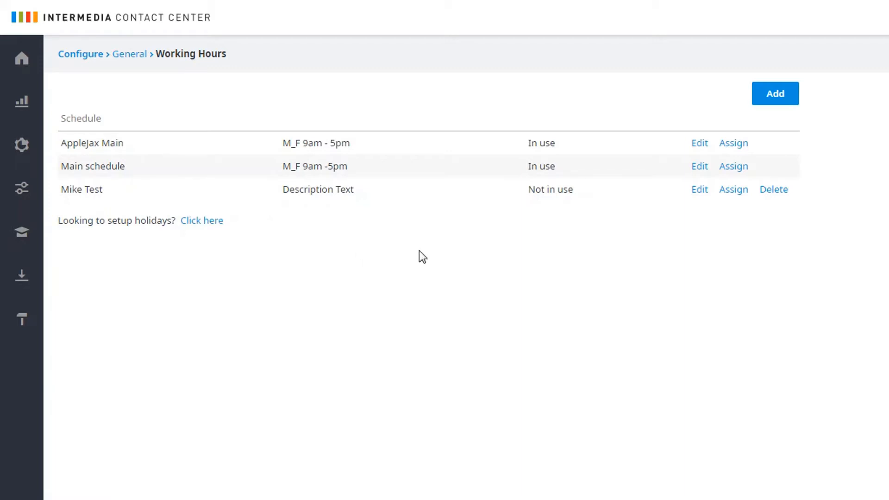
pyautogui.click(773, 103)
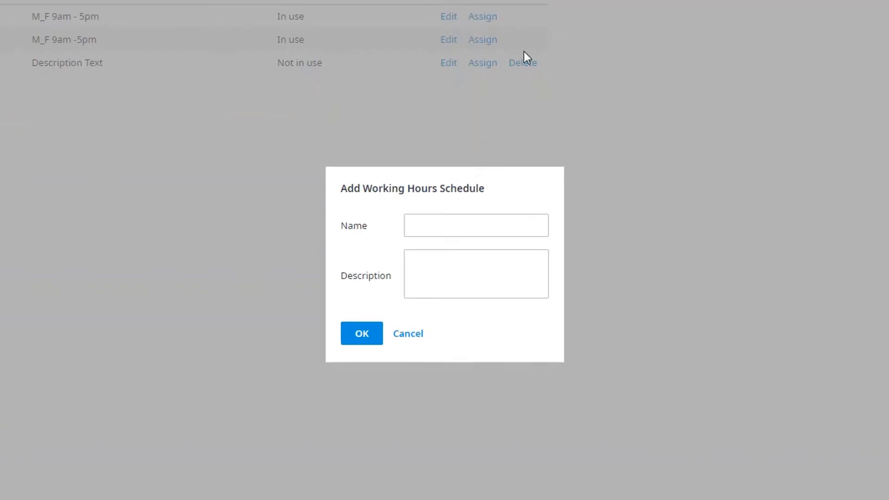
pyautogui.click(454, 227)
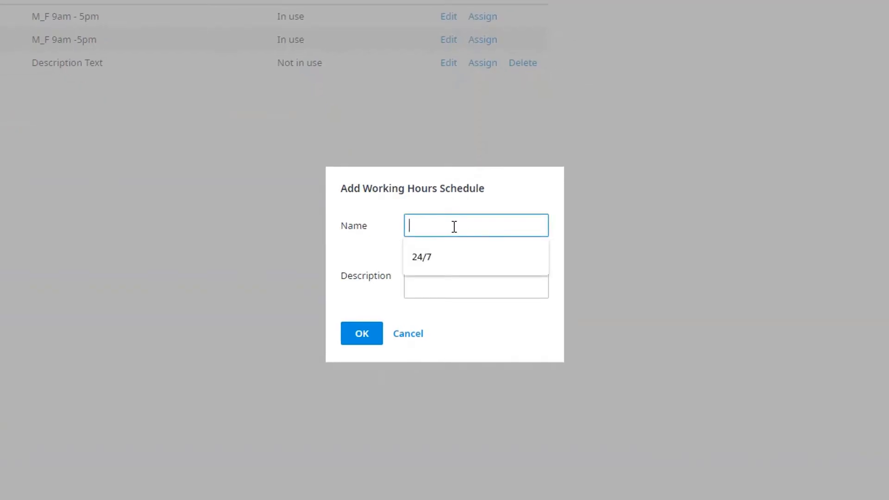
pyautogui.click(425, 258)
pyautogui.click(429, 270)
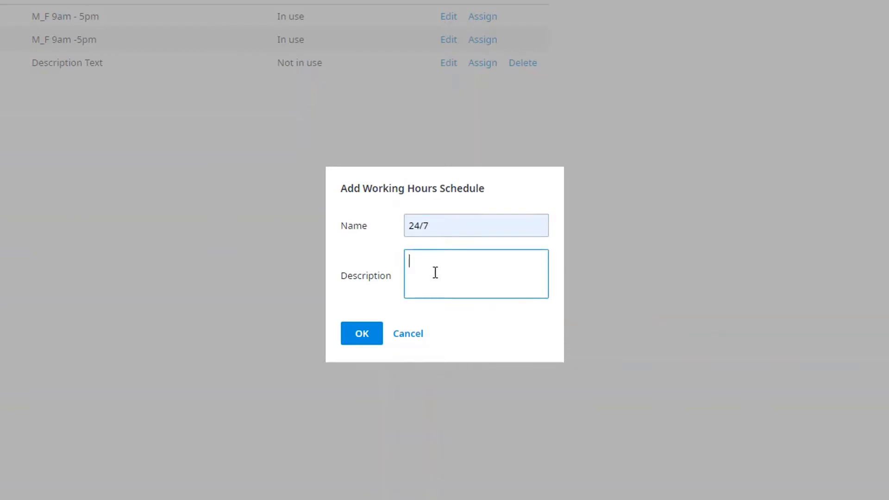
pyautogui.write('Open 24/7')
pyautogui.click(362, 334)
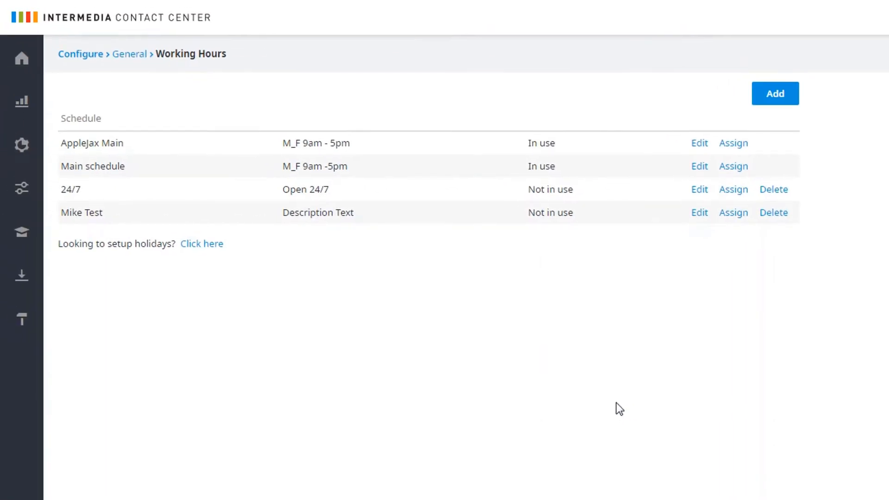
# Step: Edit the 24/7 schedule and start a new open interval for Sunday with the description "Open 24/7"
pyautogui.click(700, 191)
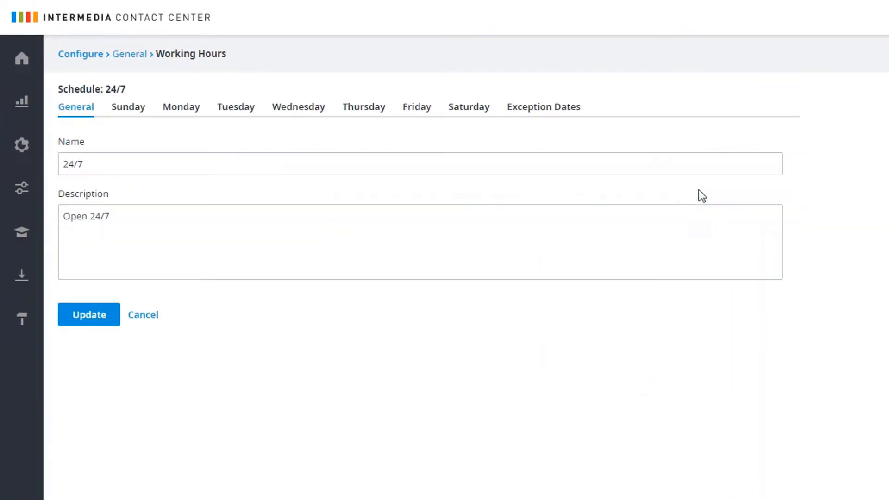
pyautogui.click(183, 162)
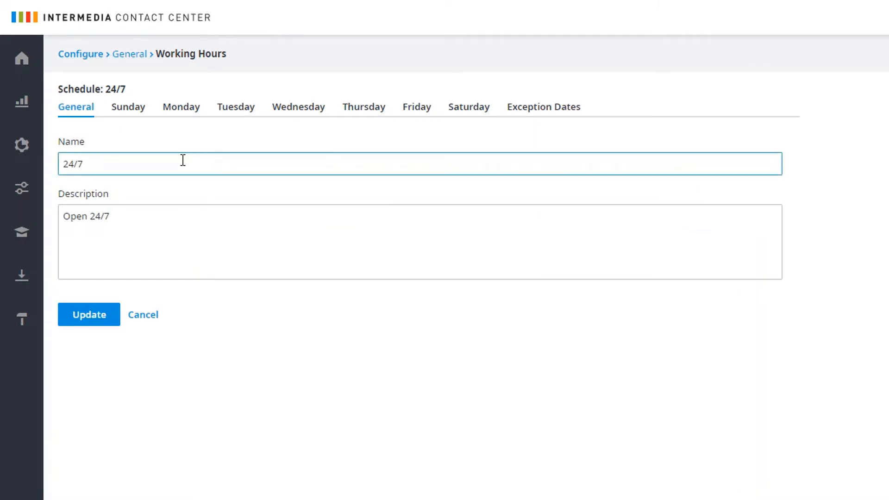
pyautogui.click(217, 216)
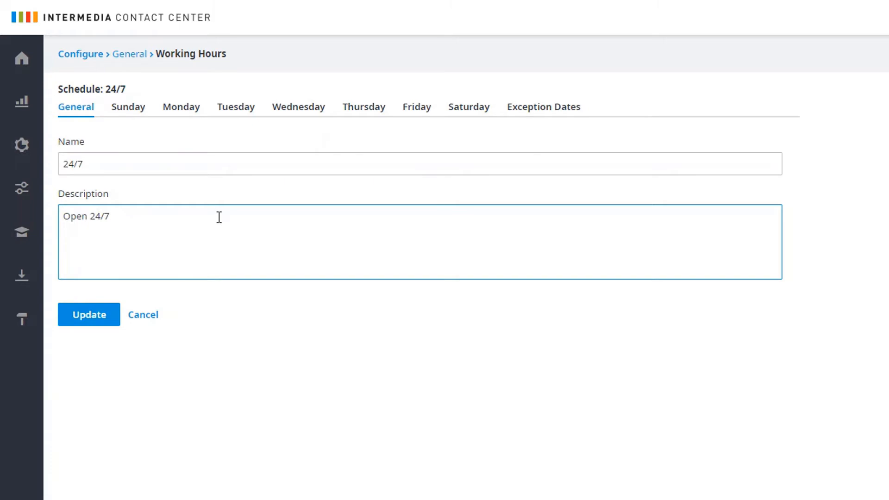
pyautogui.click(135, 115)
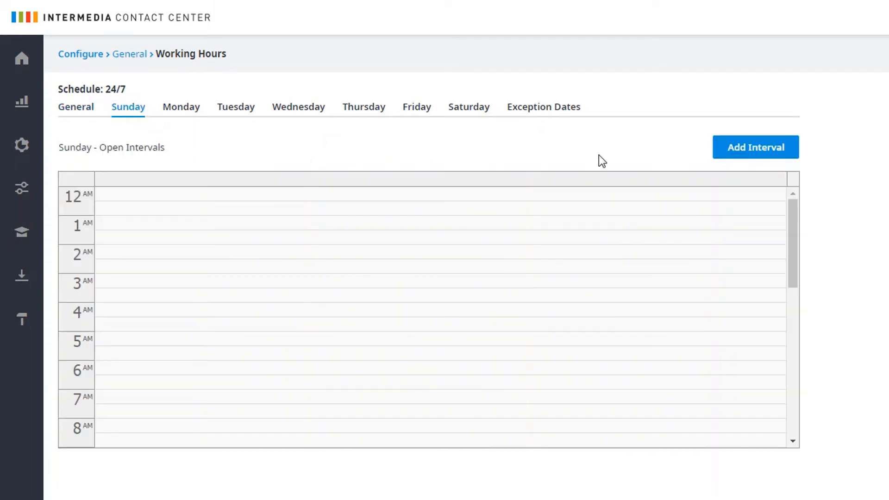
pyautogui.click(748, 153)
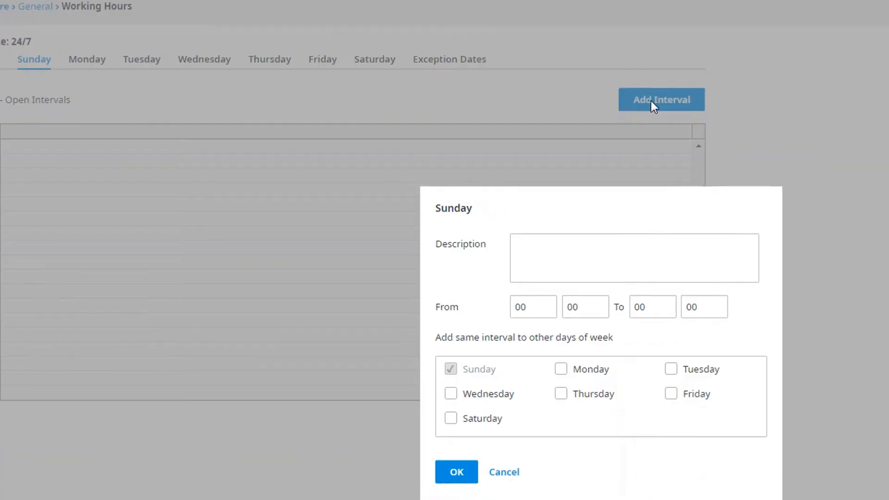
pyautogui.click(585, 258)
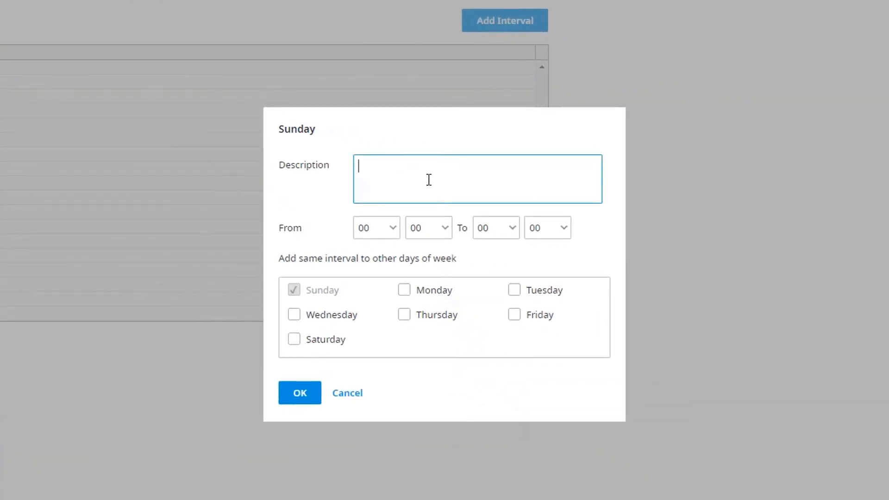
pyautogui.write('Open 24/7')
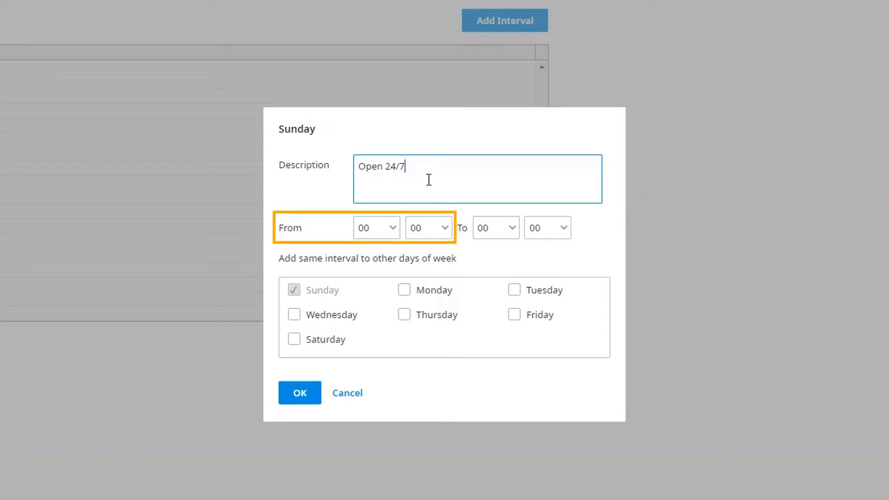
# Step: Set the end time of the Sunday interval to 23:59
pyautogui.click(507, 229)
pyautogui.moveTo(512, 287); pyautogui.dragTo(511, 387)
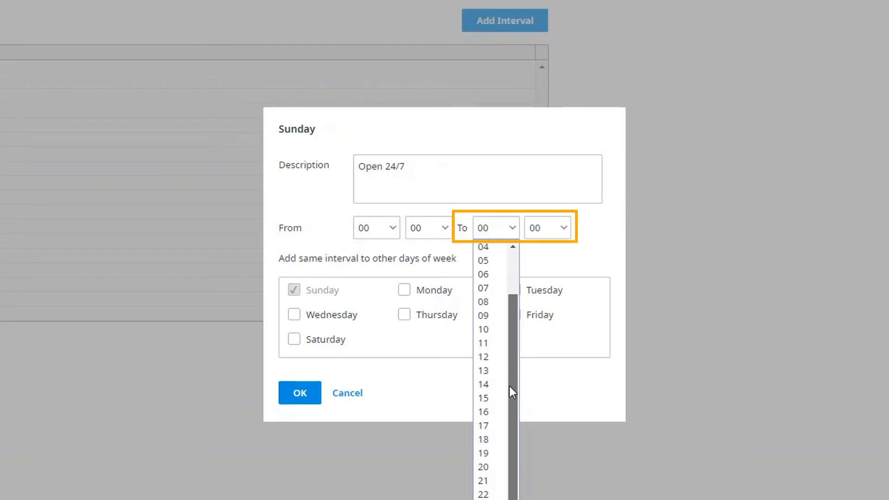
pyautogui.click(483, 499)
pyautogui.click(563, 226)
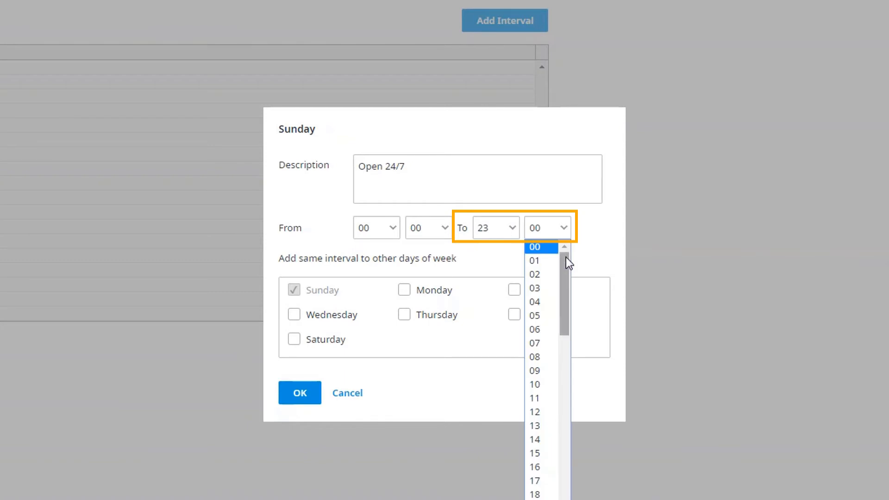
pyautogui.moveTo(566, 258); pyautogui.dragTo(562, 459)
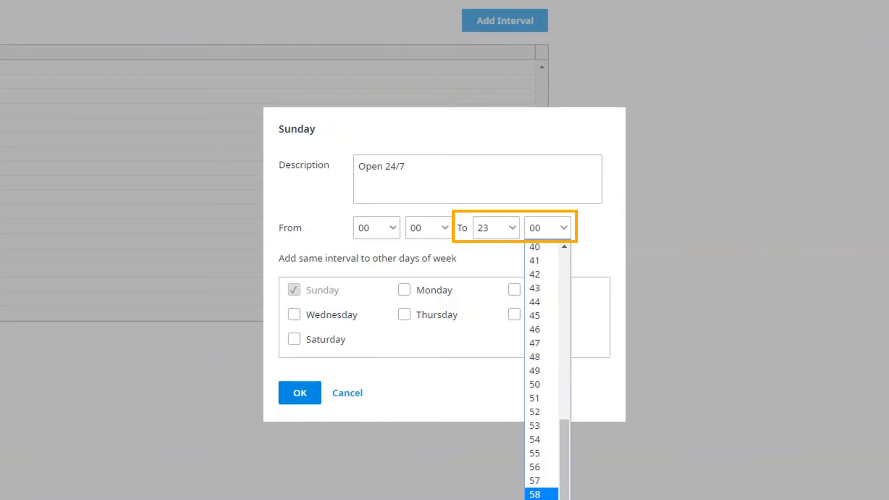
pyautogui.click(540, 495)
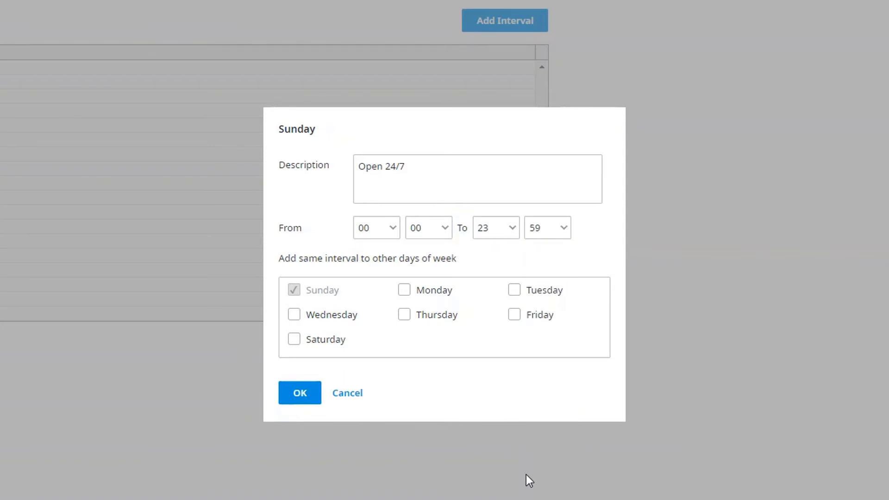
# Step: Apply the same interval to Monday through Saturday and save it
pyautogui.click(404, 290)
pyautogui.click(513, 292)
pyautogui.click(514, 316)
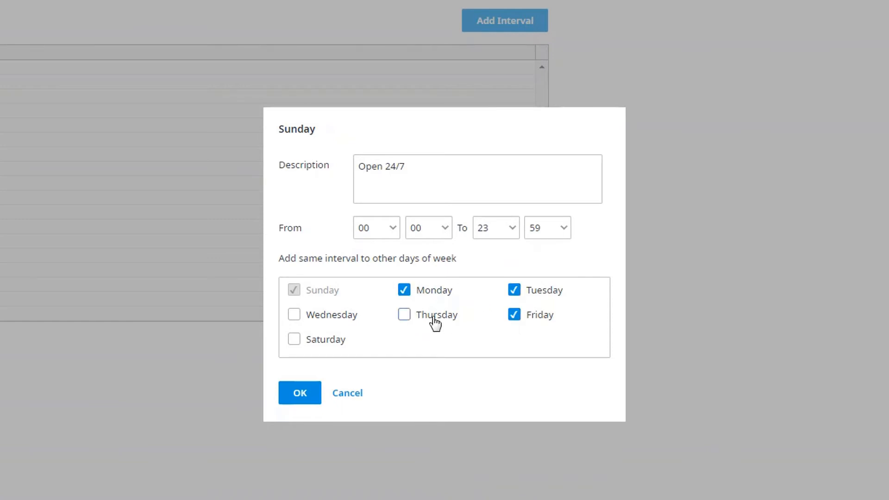
pyautogui.click(405, 316)
pyautogui.click(295, 316)
pyautogui.click(302, 344)
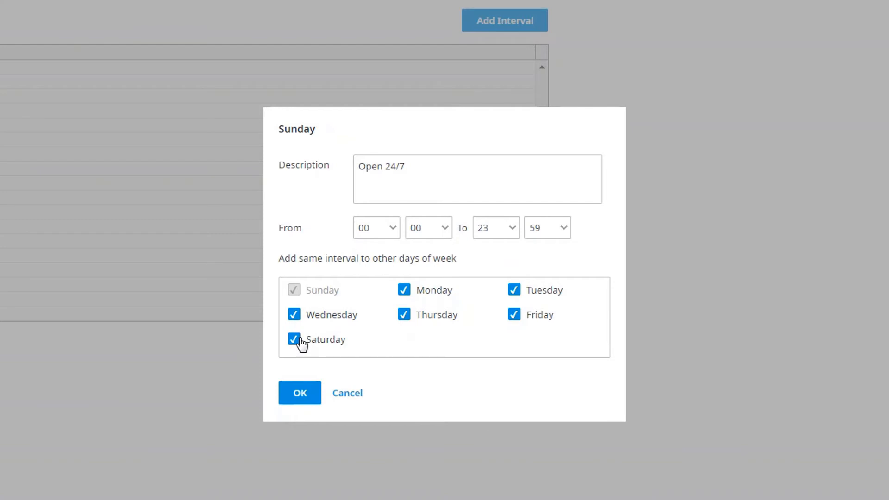
pyautogui.click(299, 394)
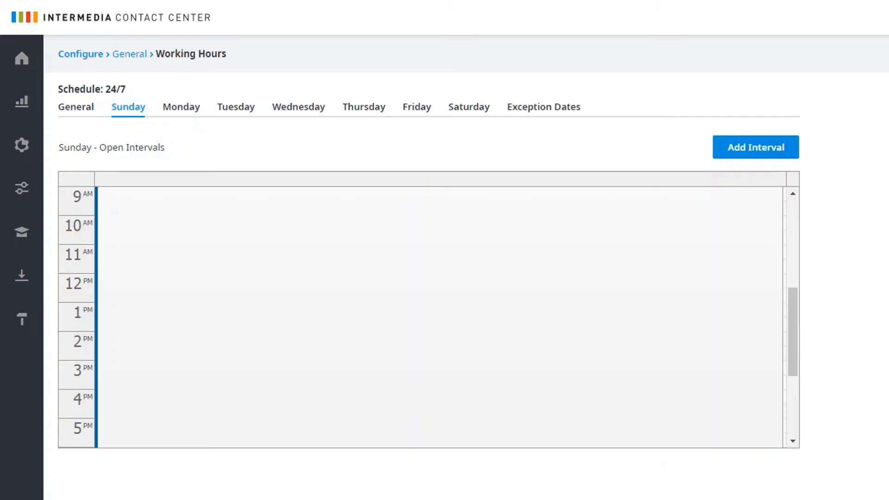
# Step: Check the open intervals of the 24/7 schedule for Monday, Tuesday, Wednesday and Thursday
pyautogui.click(184, 112)
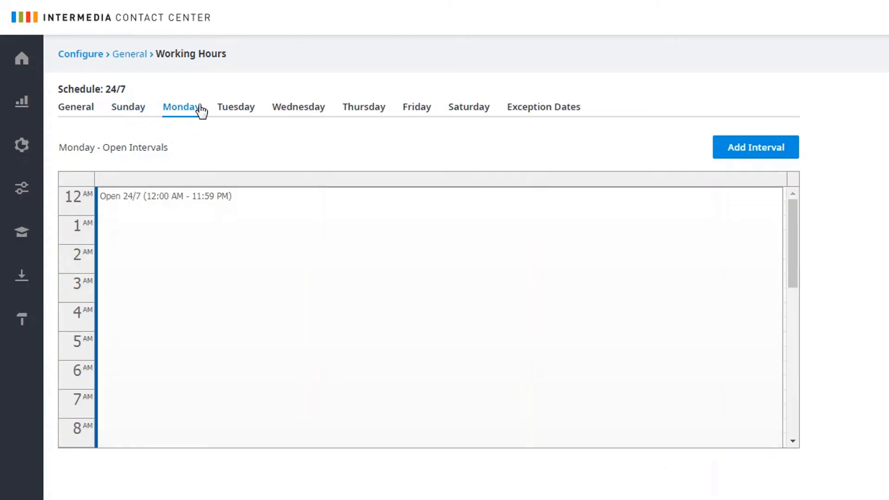
pyautogui.click(234, 111)
pyautogui.click(291, 113)
pyautogui.click(361, 113)
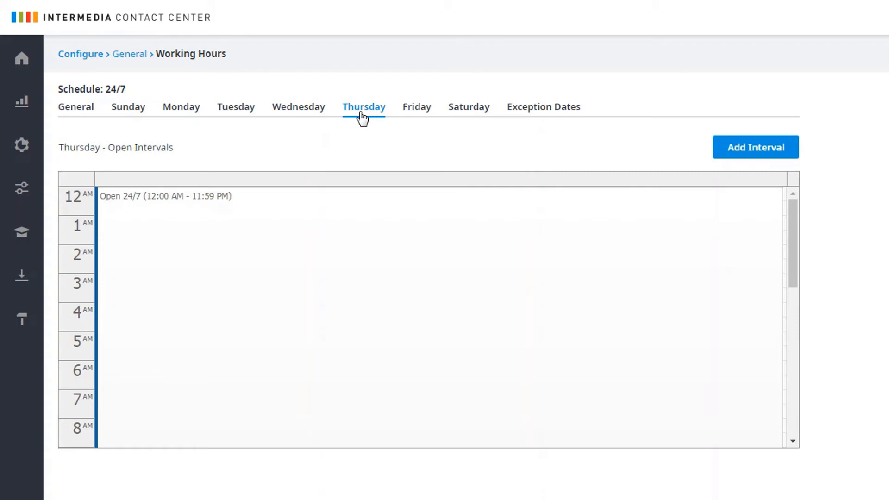
# Step: Add an exception date named "Office Party" on 12/20/2019 to the 24/7 schedule
pyautogui.click(533, 114)
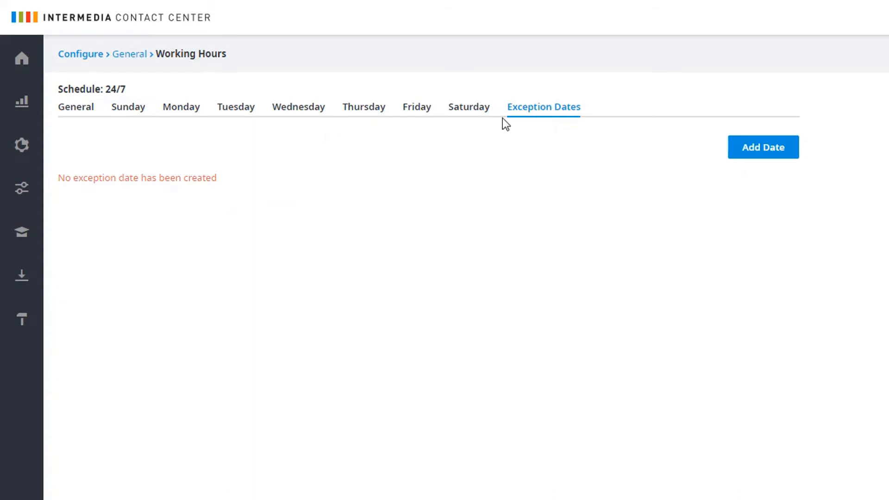
pyautogui.click(765, 157)
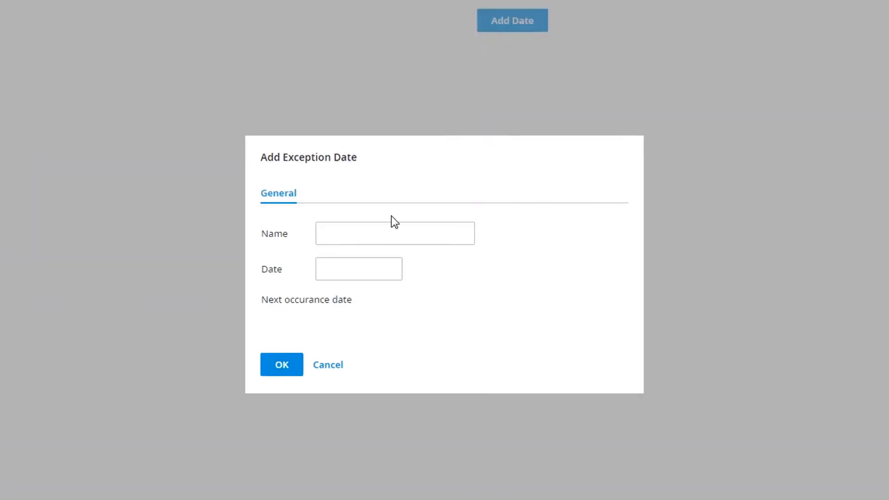
pyautogui.click(377, 236)
pyautogui.write('Office Party')
pyautogui.click(366, 269)
pyautogui.click(417, 358)
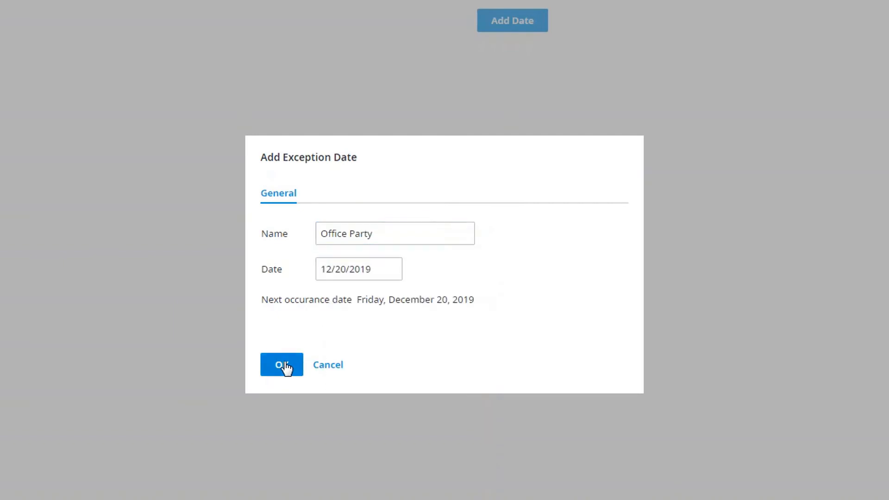
pyautogui.click(282, 364)
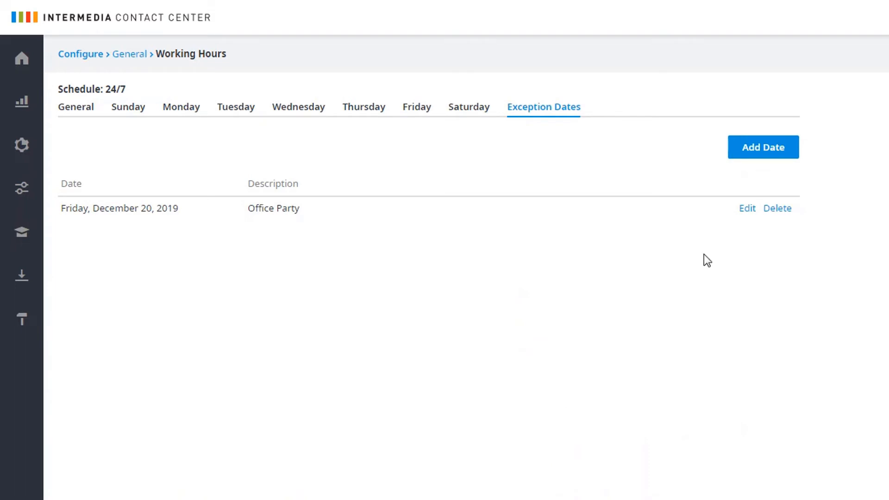
# Step: Edit the Office Party exception date and start a new open interval described as "Office Party"
pyautogui.click(748, 213)
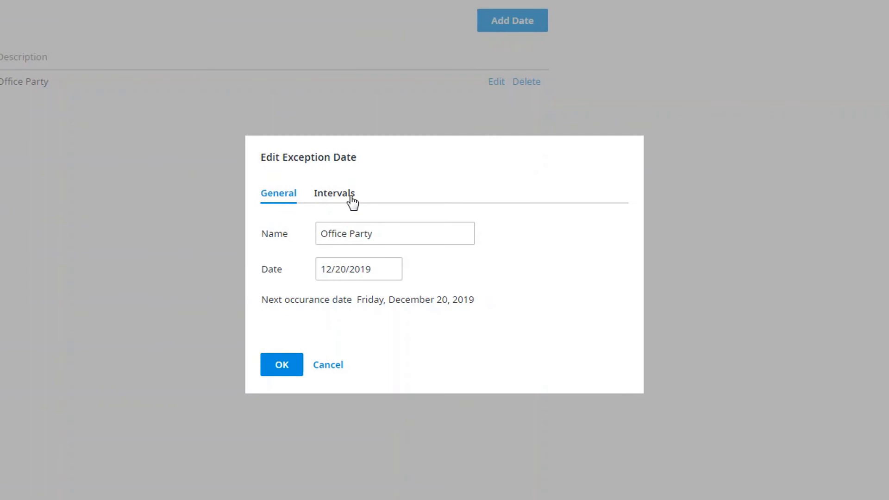
pyautogui.click(351, 195)
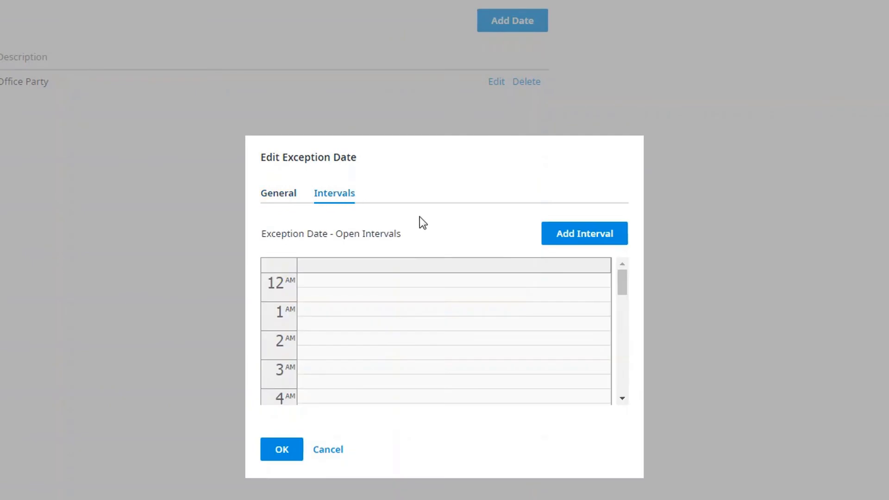
pyautogui.click(555, 237)
pyautogui.click(451, 222)
pyautogui.write('O')
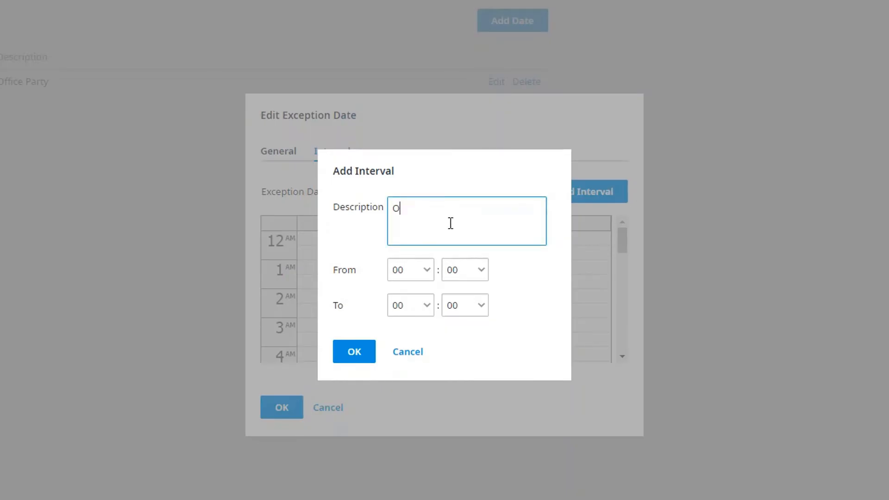
pyautogui.write('ffice Party')
# Step: Set the exception interval's hours from 06:00 to 08:00, then save the interval and the exception date
pyautogui.click(425, 271)
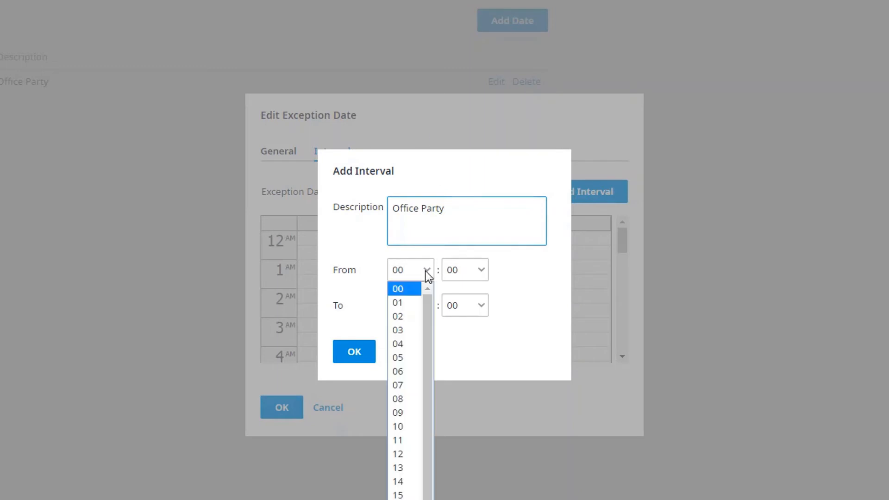
pyautogui.click(404, 374)
pyautogui.click(427, 306)
pyautogui.click(410, 429)
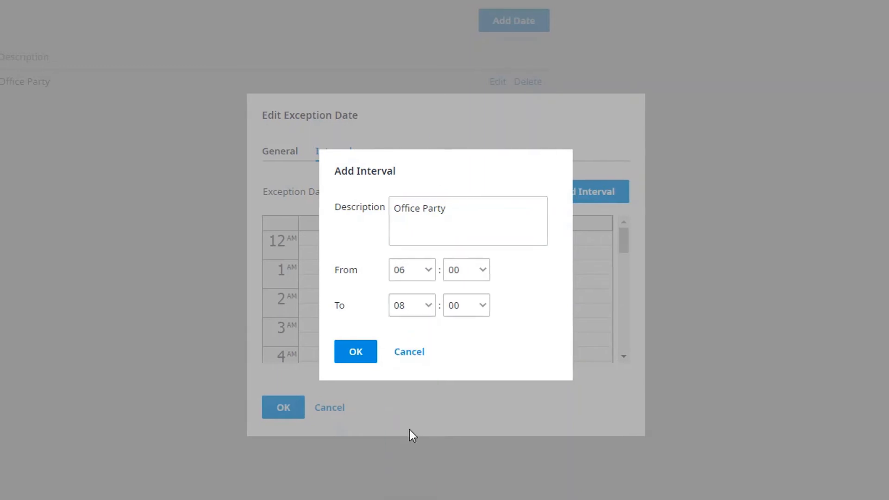
pyautogui.click(354, 354)
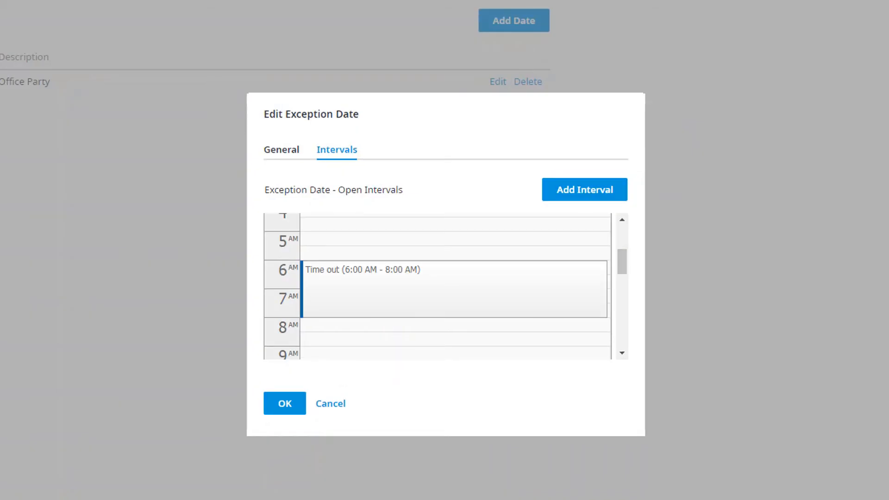
pyautogui.click(285, 403)
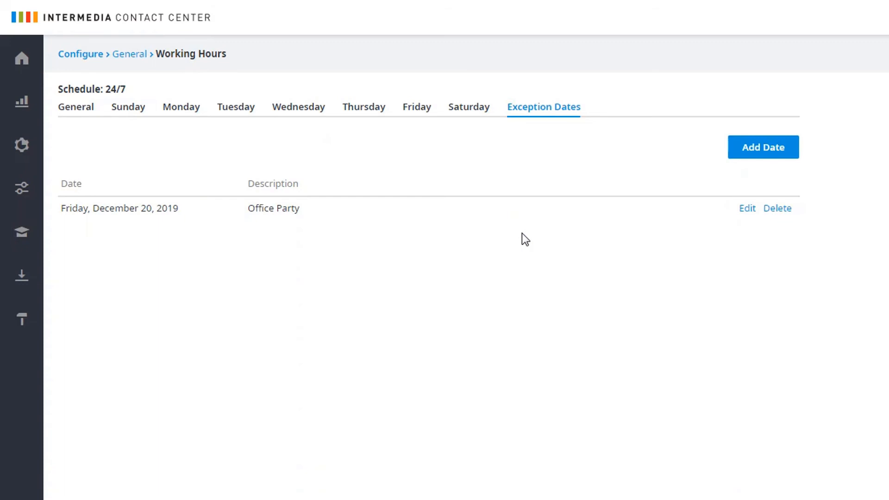
# Step: Return to the general details of the 24/7 schedule and save the schedule
pyautogui.click(69, 116)
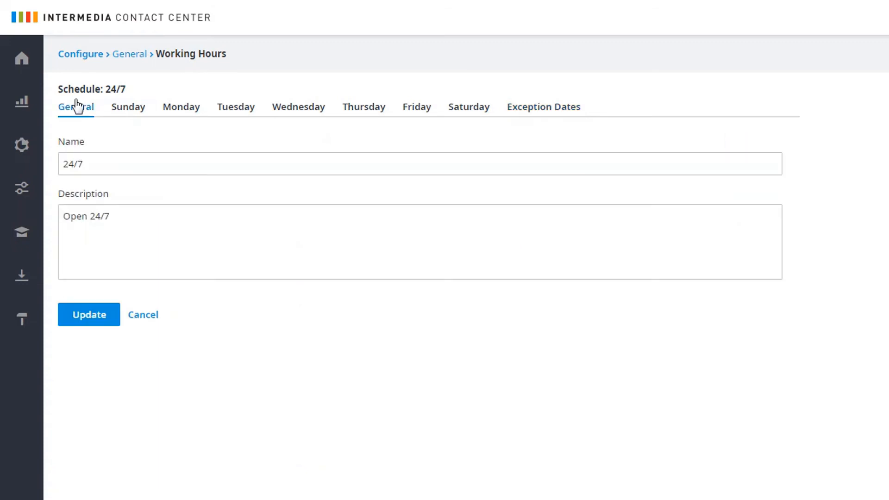
pyautogui.click(86, 321)
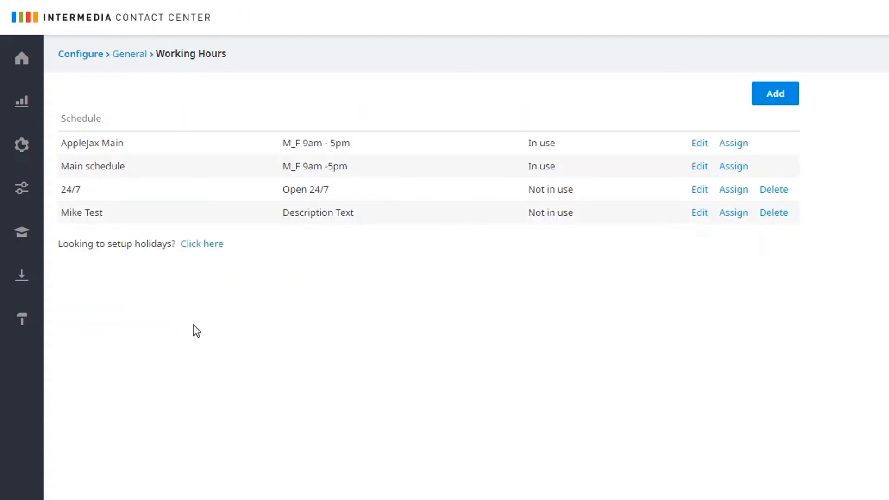
# Step: Review the queues and IVRs available for assignment to the 24/7 schedule, then accept the assignment dialog without selecting any
pyautogui.click(733, 194)
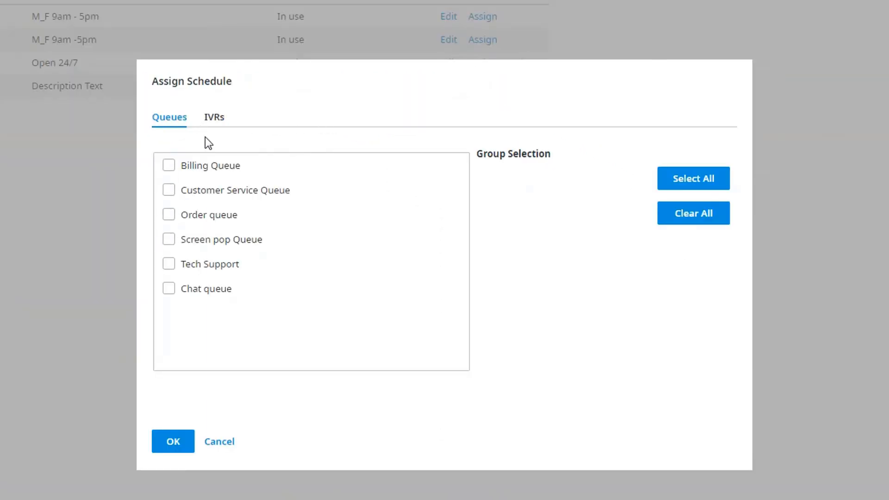
pyautogui.click(213, 119)
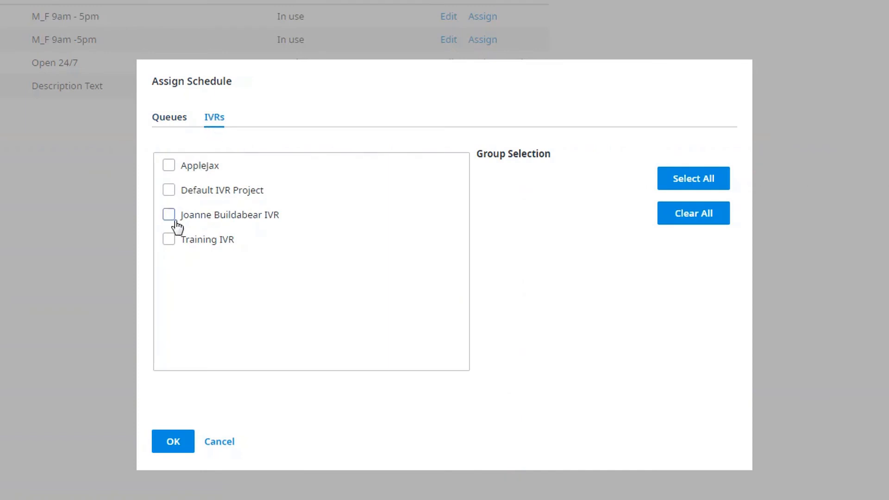
pyautogui.click(174, 443)
pyautogui.click(174, 441)
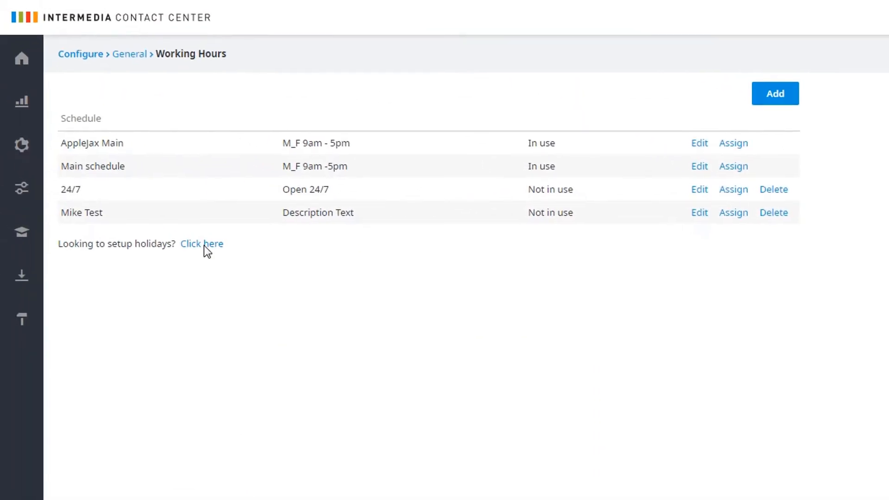
# Step: Open the holiday setup from the working hours schedules and set the region to United States
pyautogui.click(205, 245)
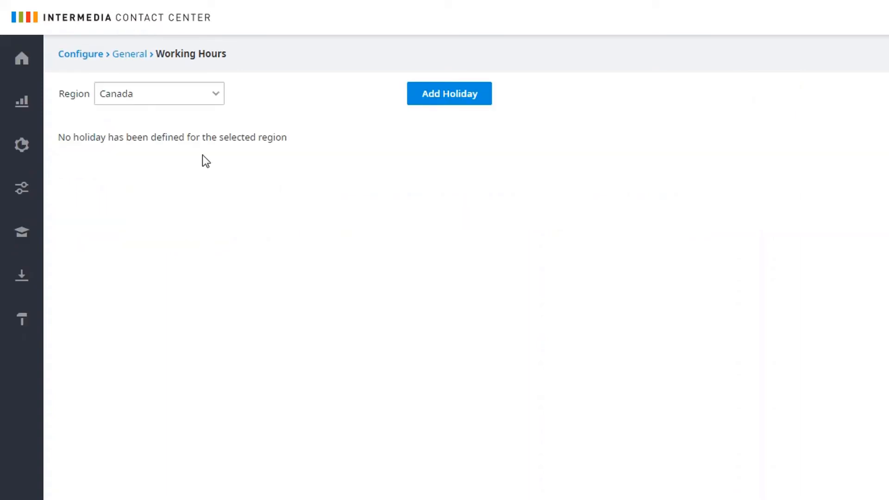
pyautogui.click(220, 94)
pyautogui.click(200, 127)
# Step: Add a United States holiday dated 12-12, enter a person's birthday as its description, and save the entry
pyautogui.click(442, 103)
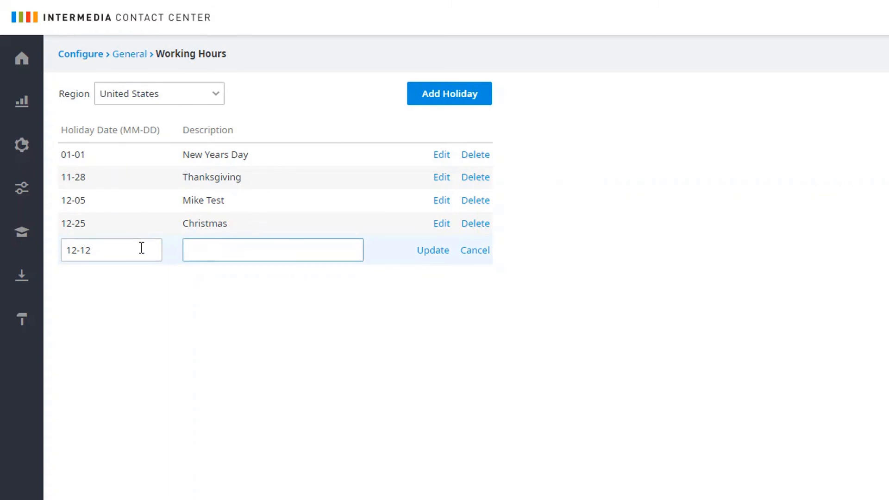
pyautogui.click(234, 254)
pyautogui.write("Jim's Birthday")
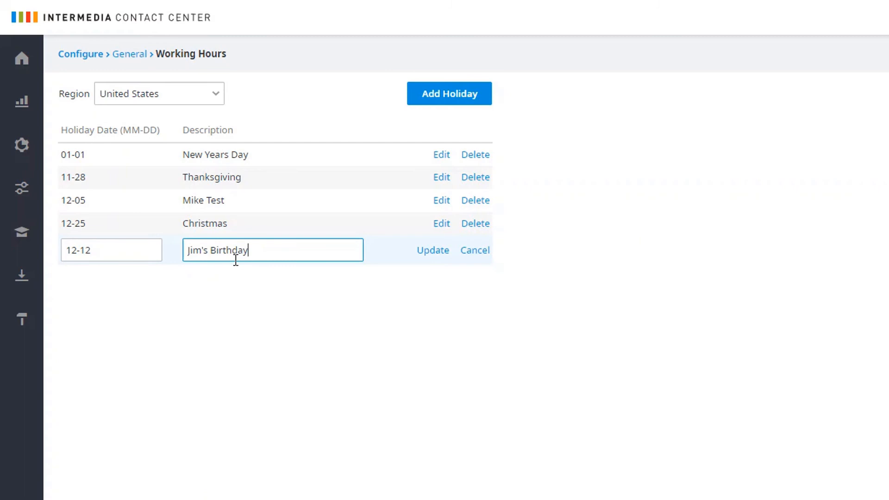
pyautogui.click(432, 253)
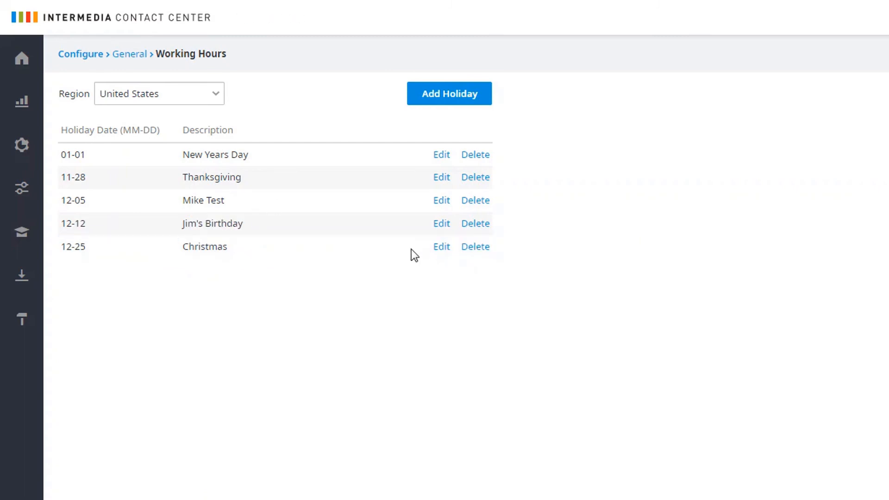